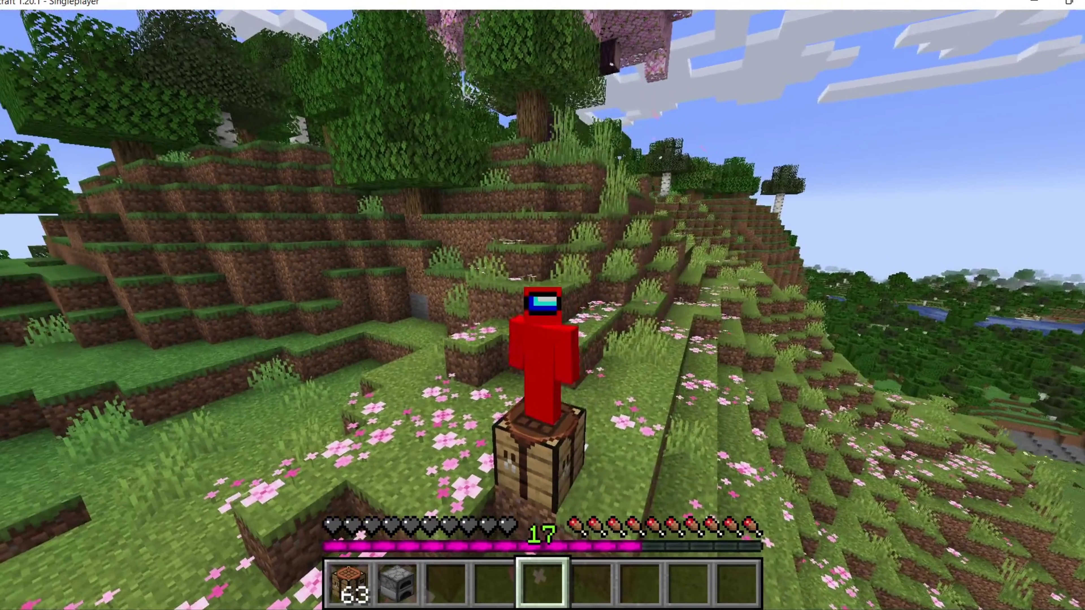
Step: Switch to first-person view, open and close the furnace and crafting table, then open the inventory
{"action": "key", "text": "F5"}
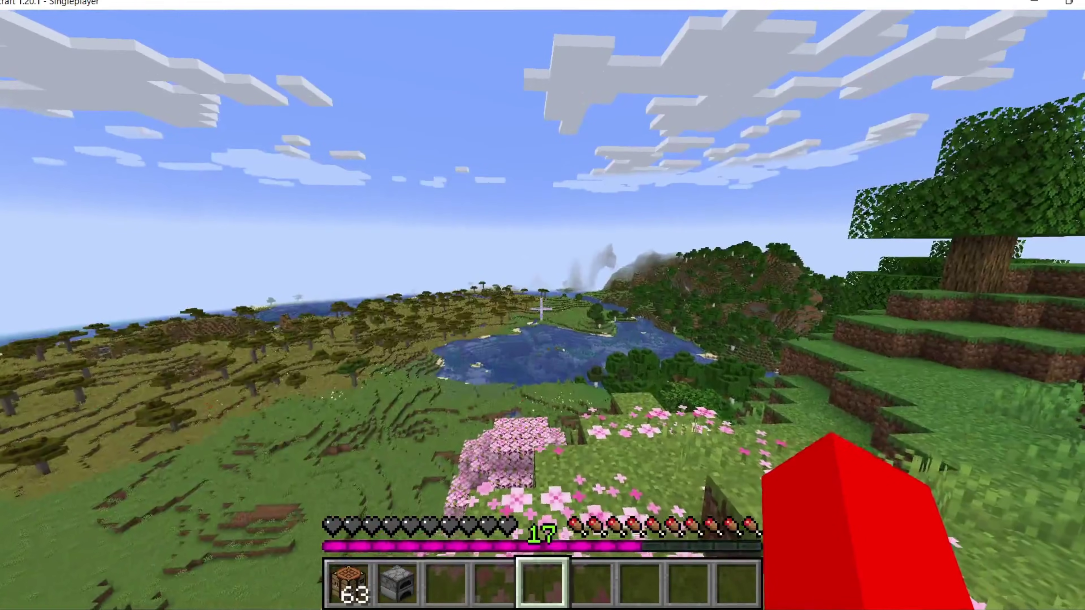
{"action": "key", "text": "2"}
{"action": "left_click", "coordinate": [540, 308]}
{"action": "right_click", "coordinate": [540, 309]}
{"action": "right_click", "coordinate": [540, 309]}
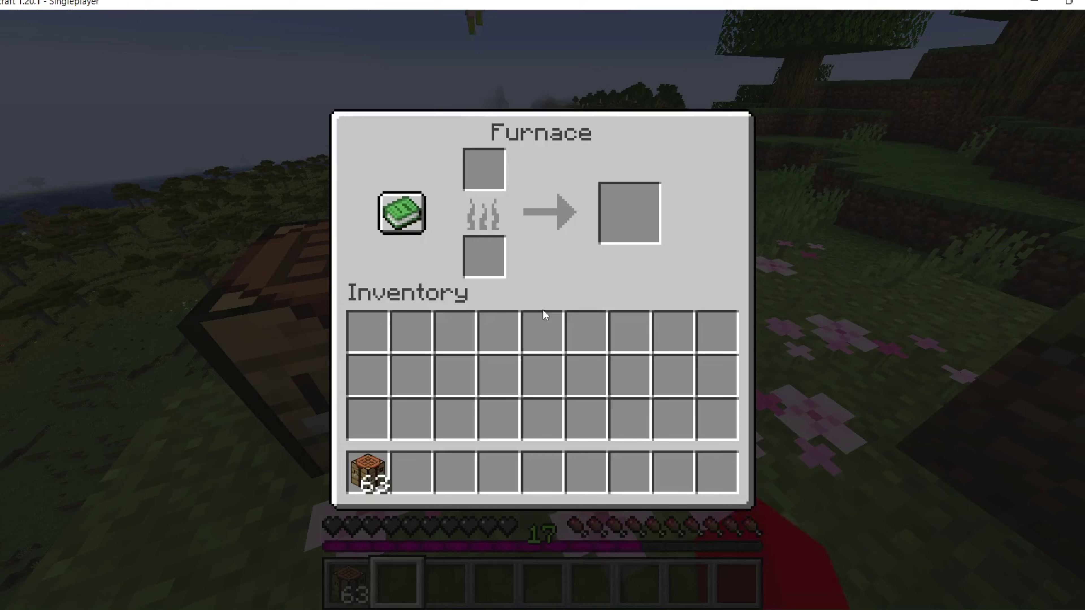
{"action": "key", "text": "Escape"}
{"action": "right_click", "coordinate": [542, 305]}
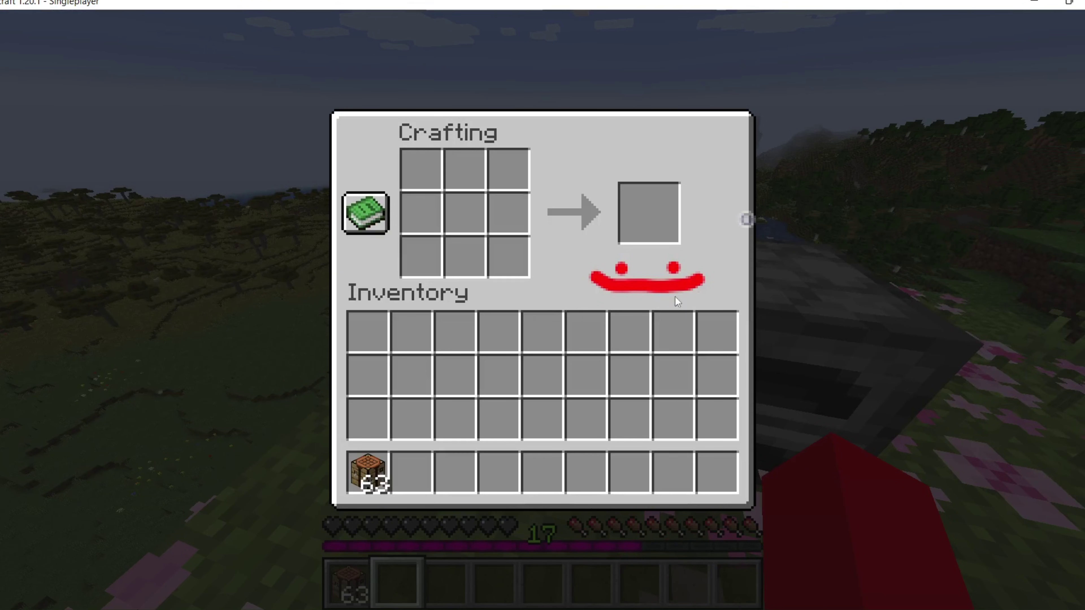
{"action": "key", "text": "Escape"}
{"action": "key", "text": "e"}
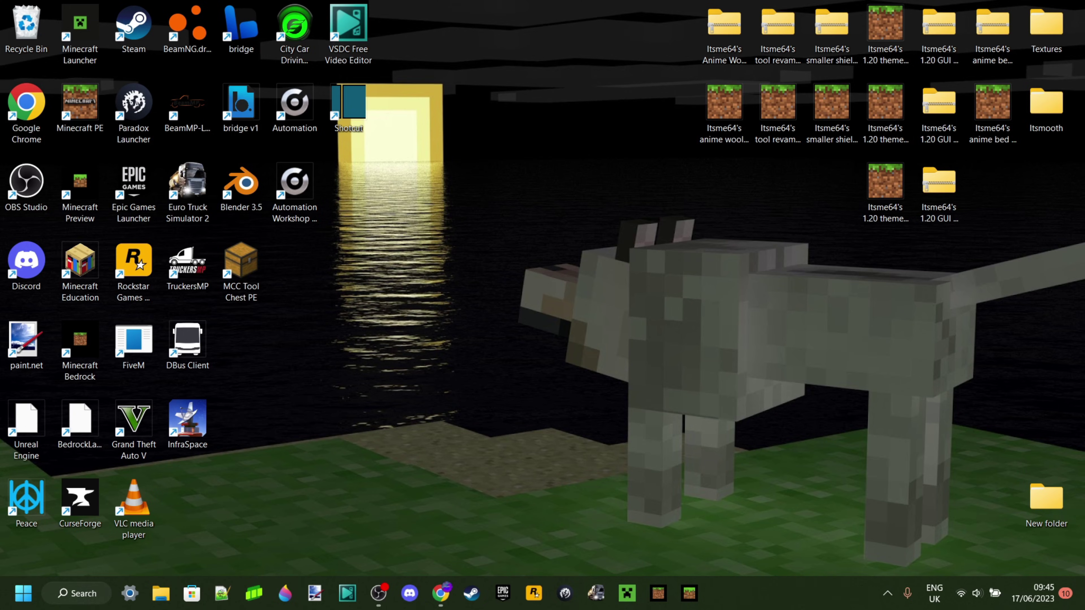
Step: Run %appdata% from the Run dialog to reach the AppData Roaming folder
{"action": "key", "text": "super+r"}
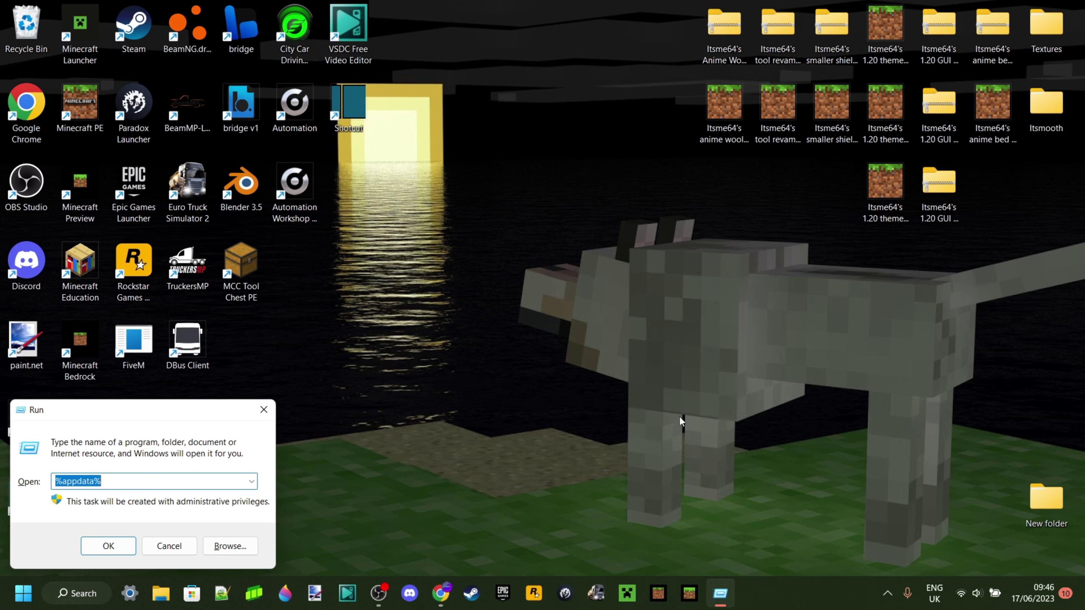
{"action": "type", "text": "%"}
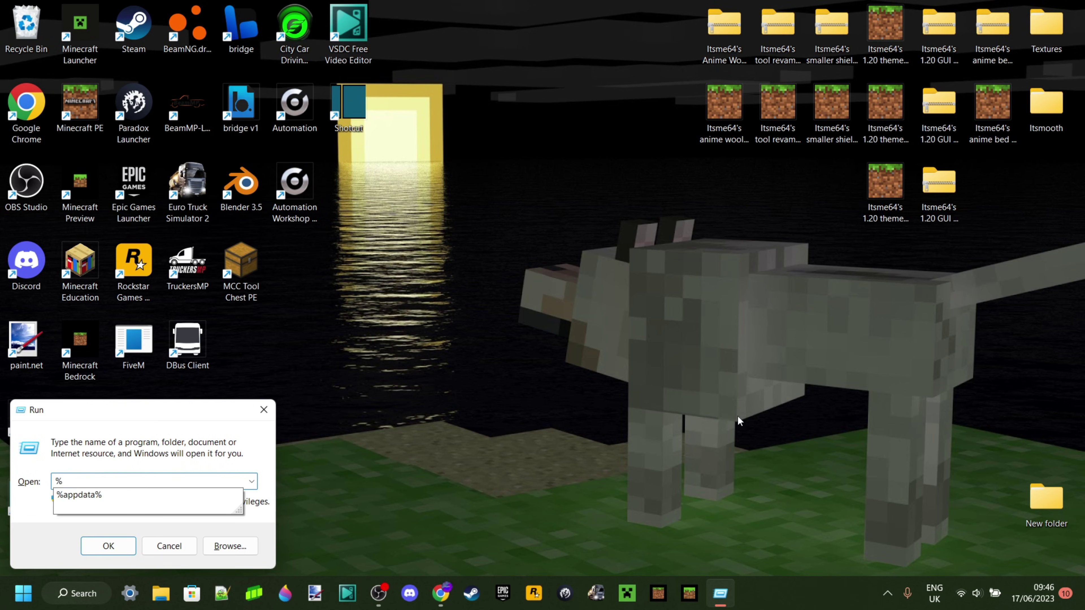
{"action": "type", "text": "appdata%"}
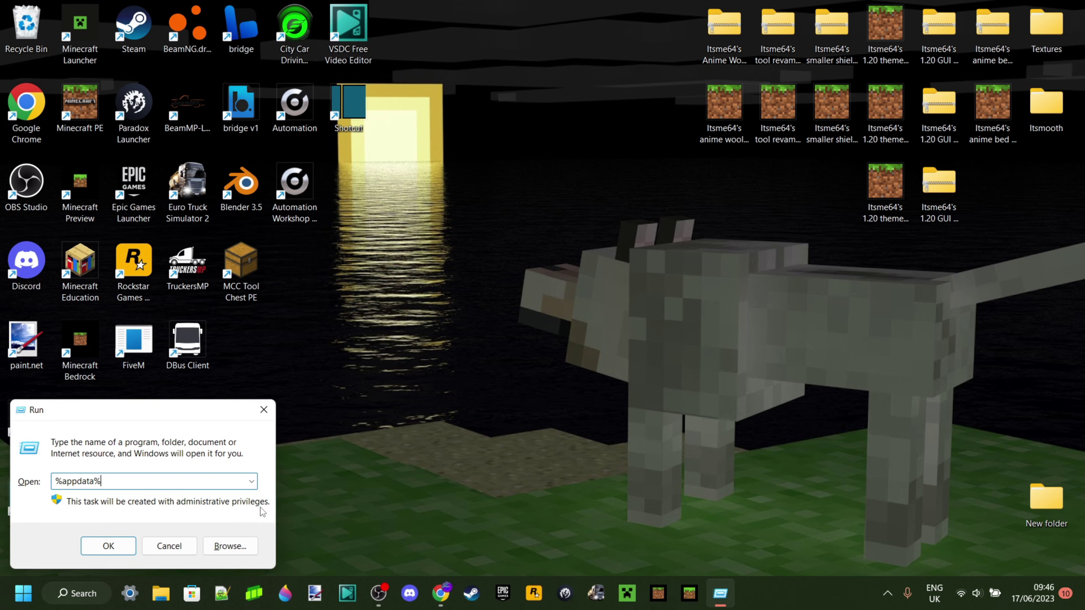
{"action": "key", "text": "Return"}
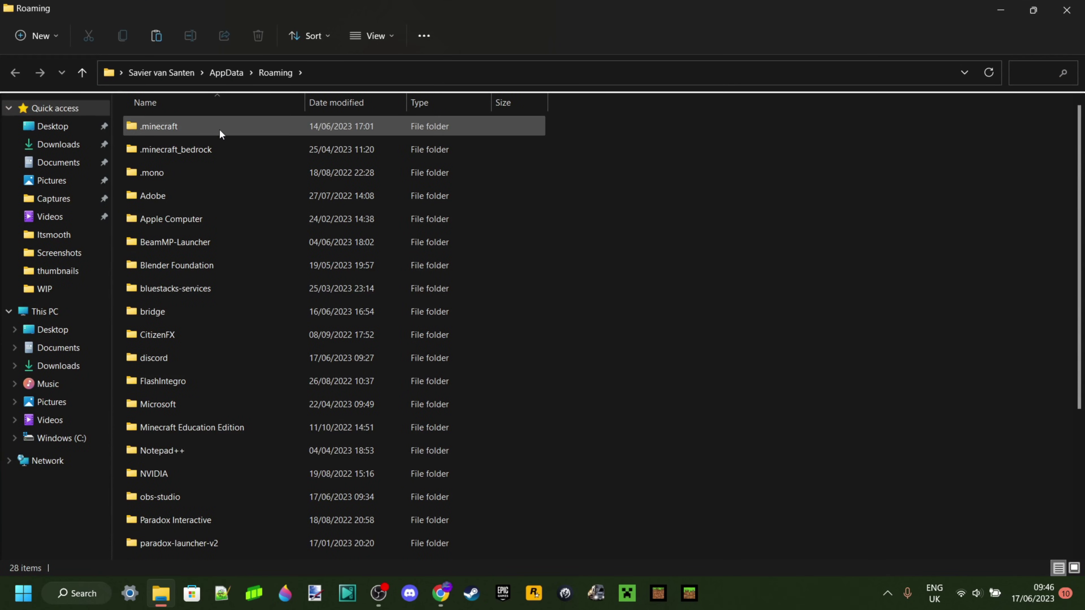
Step: Go into .minecraft > versions, look inside 1.20.1, then return to versions
{"action": "double_click", "coordinate": [190, 130]}
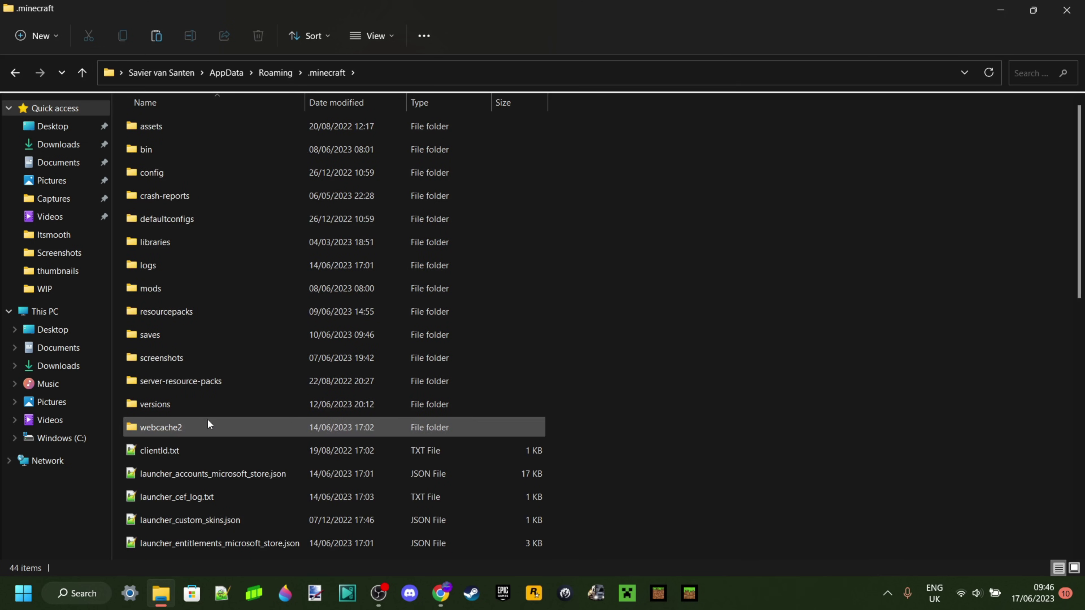
{"action": "double_click", "coordinate": [172, 406]}
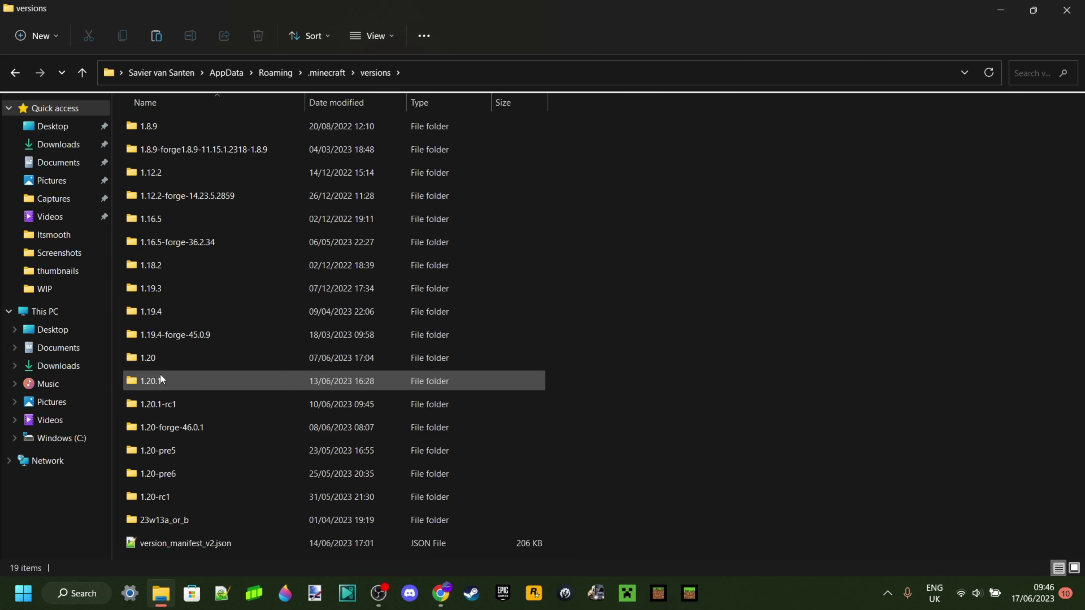
{"action": "mouse_move", "coordinate": [188, 388]}
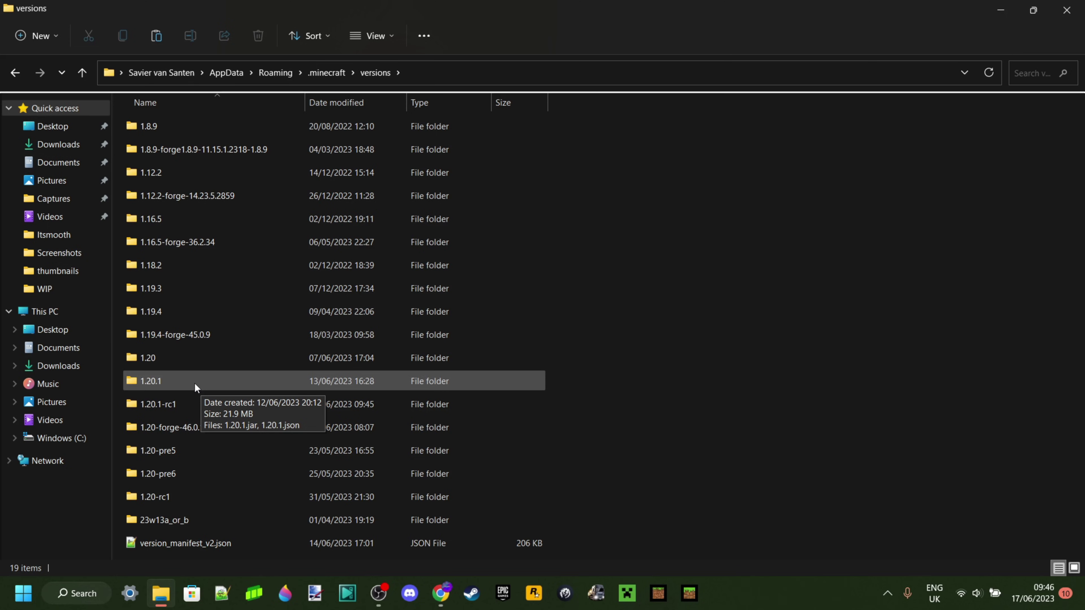
{"action": "double_click", "coordinate": [175, 383]}
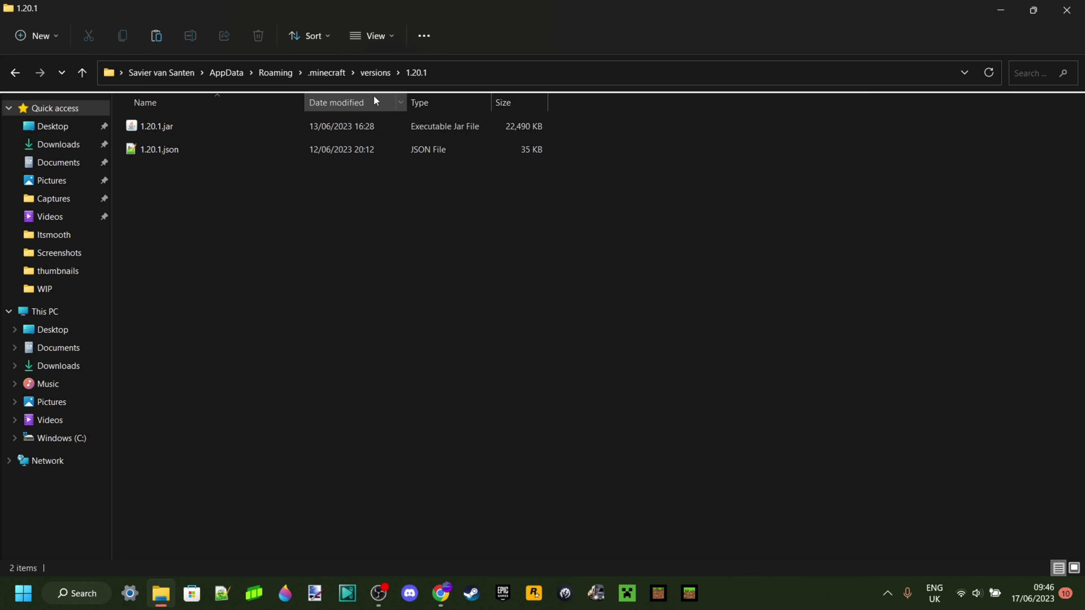
{"action": "left_click", "coordinate": [376, 75]}
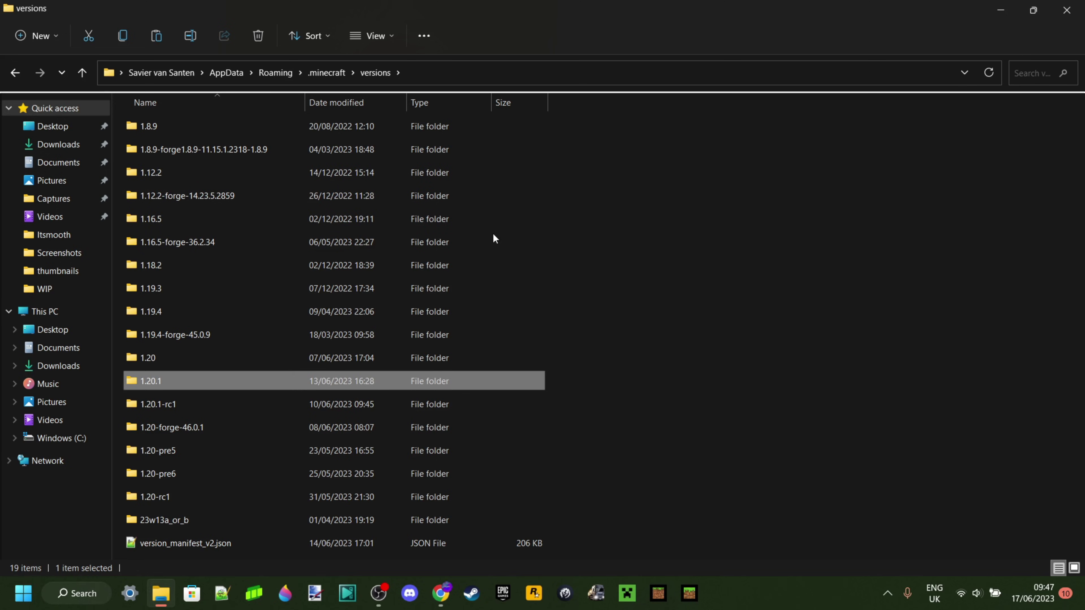
Step: Open the 1.20.1 folder and briefly select 1.20.1.jar and 1.20.1.json, then deselect
{"action": "double_click", "coordinate": [237, 381]}
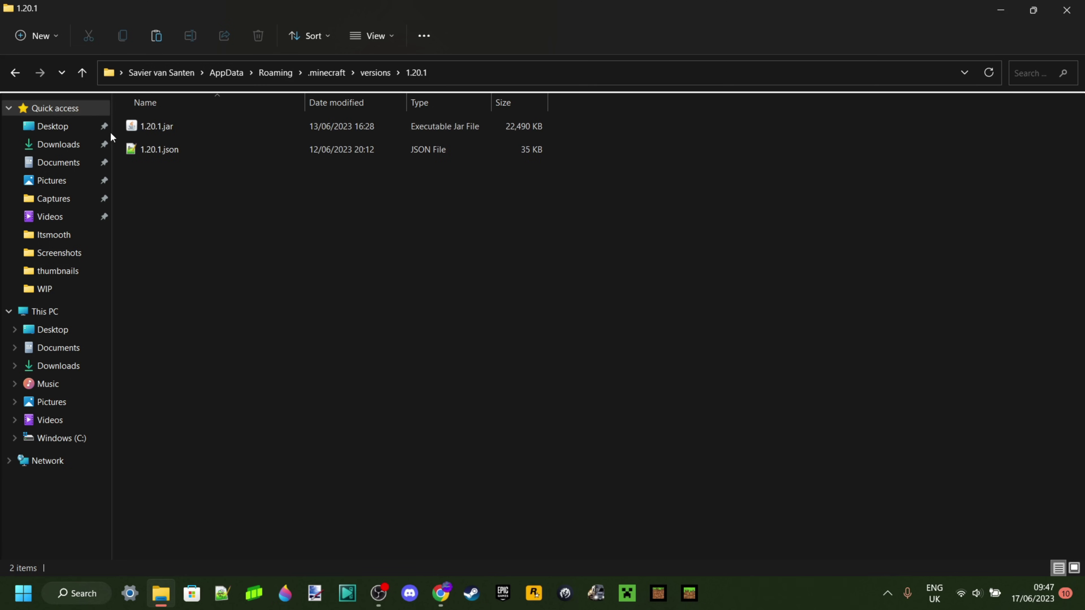
{"action": "left_click_drag", "start_coordinate": [158, 137], "coordinate": [175, 126]}
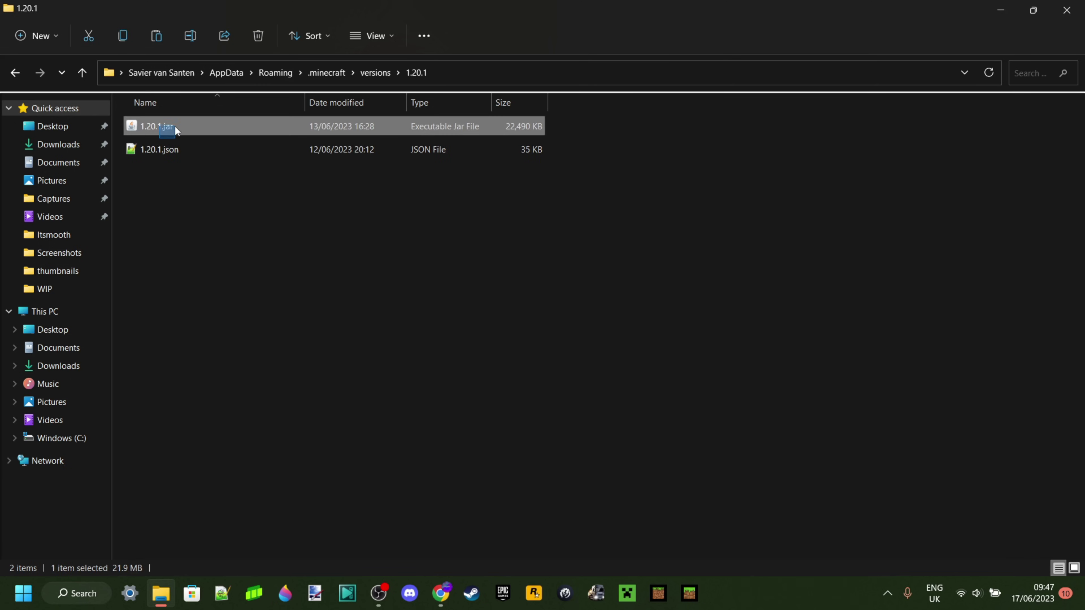
{"action": "left_click", "coordinate": [181, 148]}
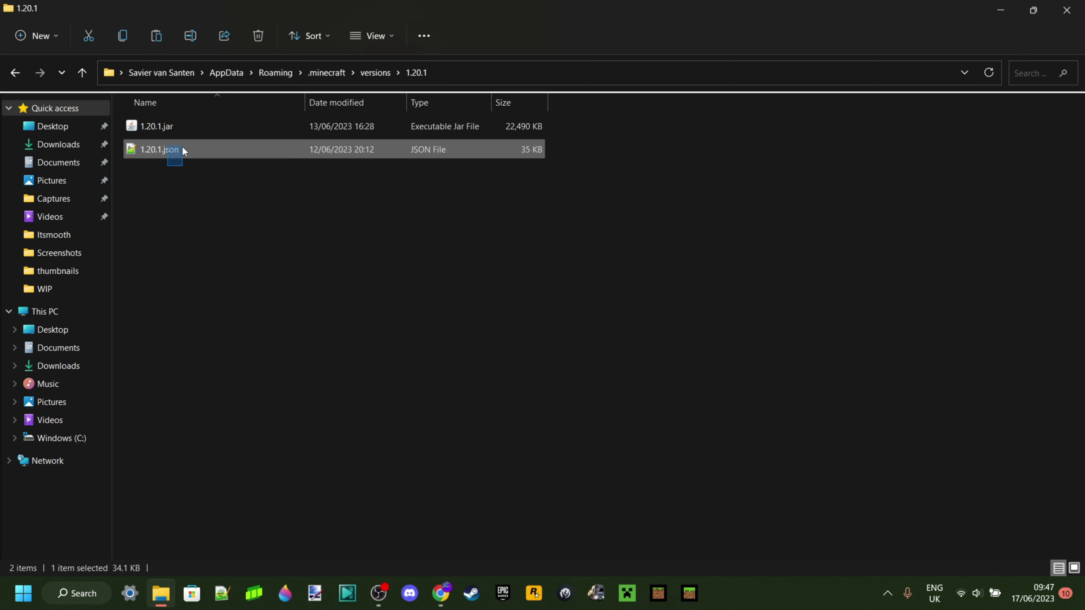
{"action": "left_click", "coordinate": [203, 190]}
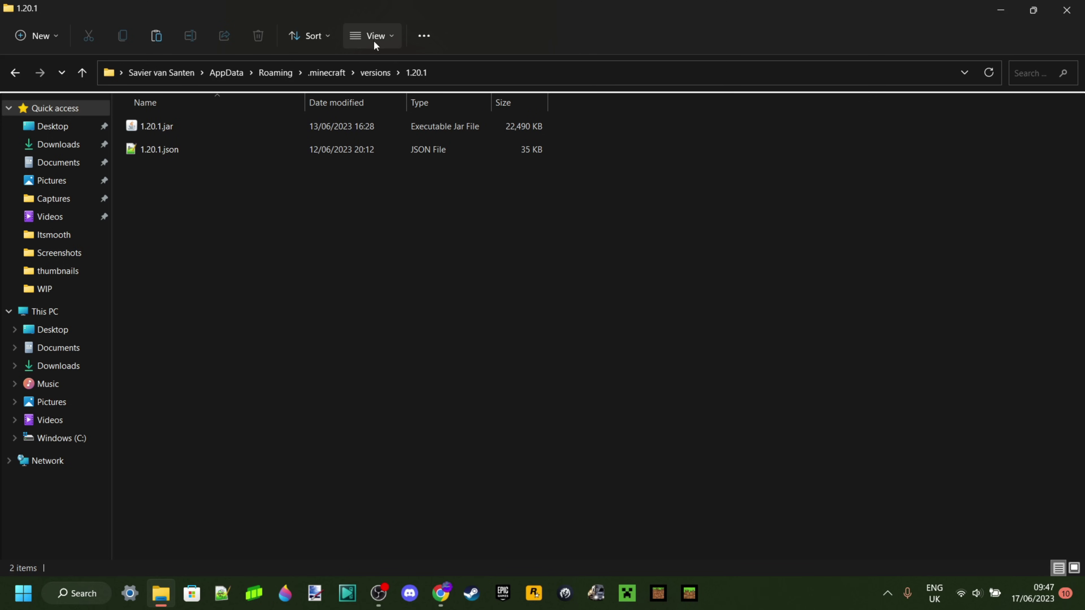
Step: Confirm in View > Show that File name extensions is already enabled
{"action": "left_click", "coordinate": [385, 36]}
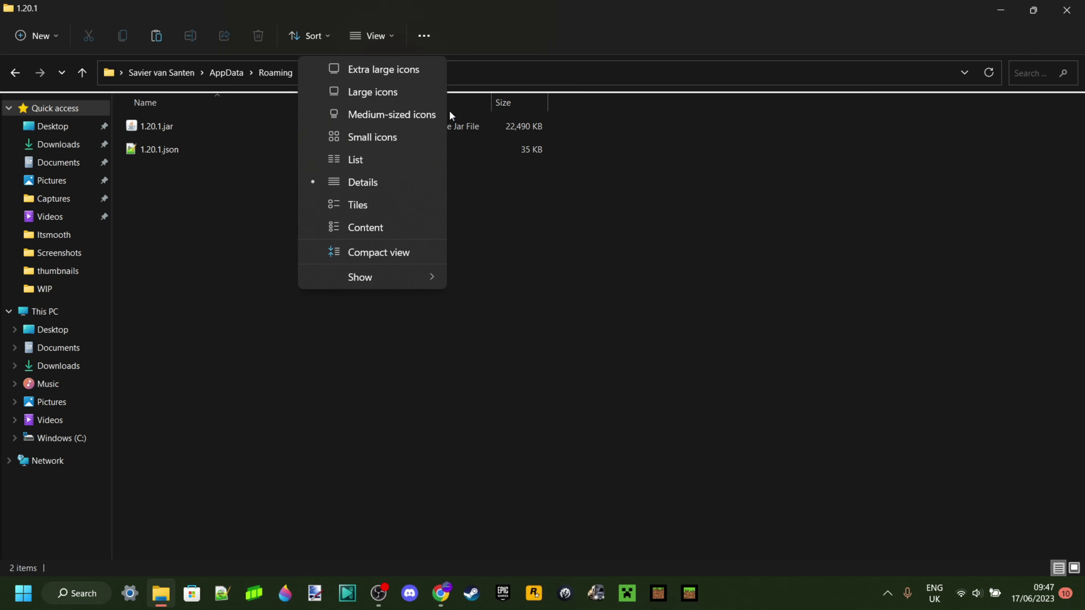
{"action": "mouse_move", "coordinate": [402, 284]}
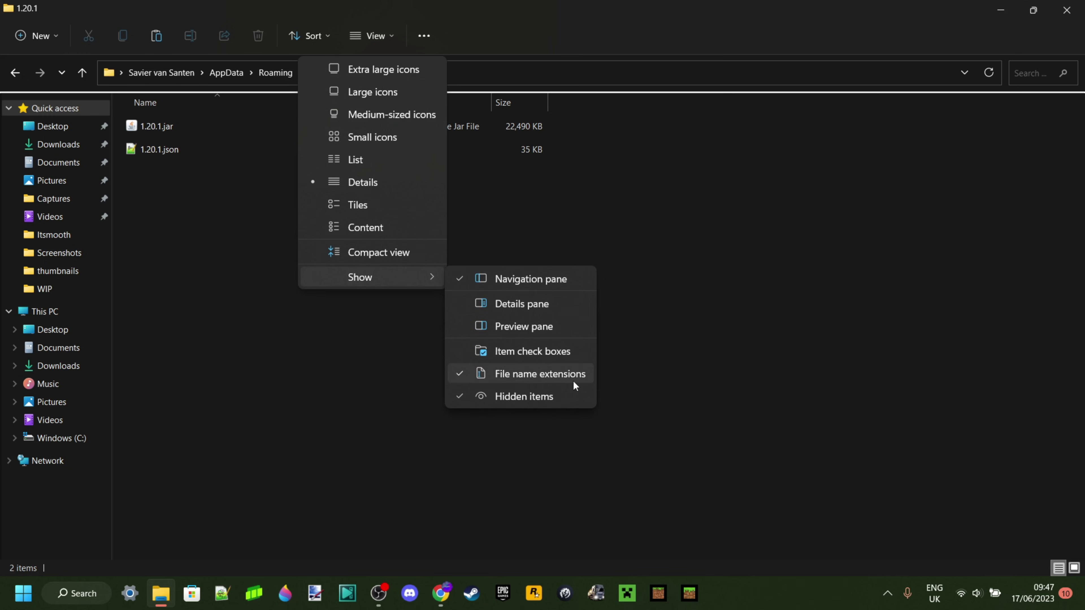
{"action": "left_click", "coordinate": [636, 359]}
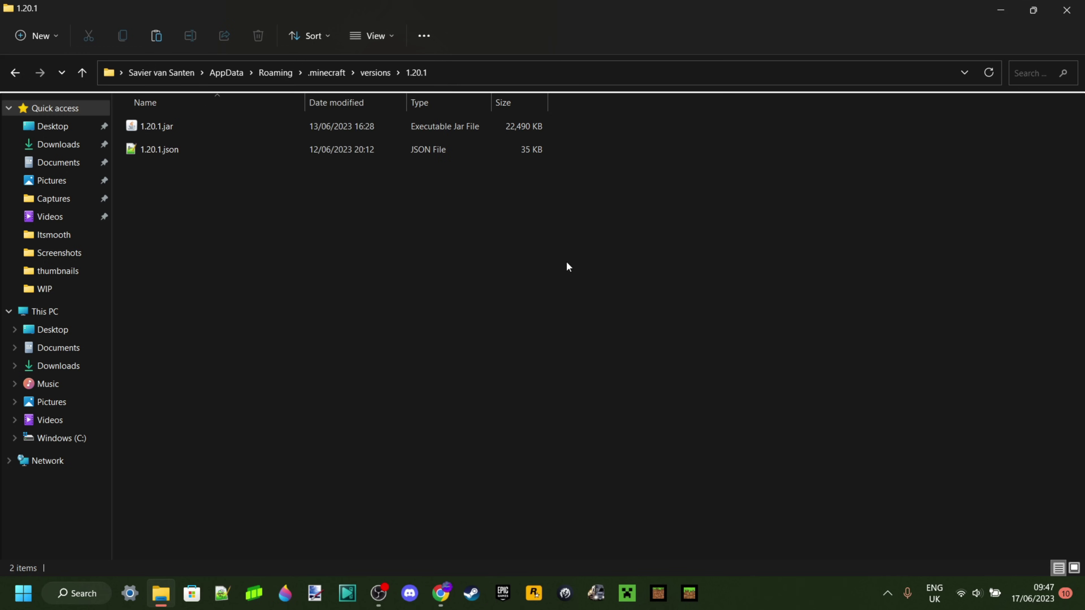
Step: Copy 1.20.1.jar and paste it onto the centre of the desktop
{"action": "right_click", "coordinate": [165, 126]}
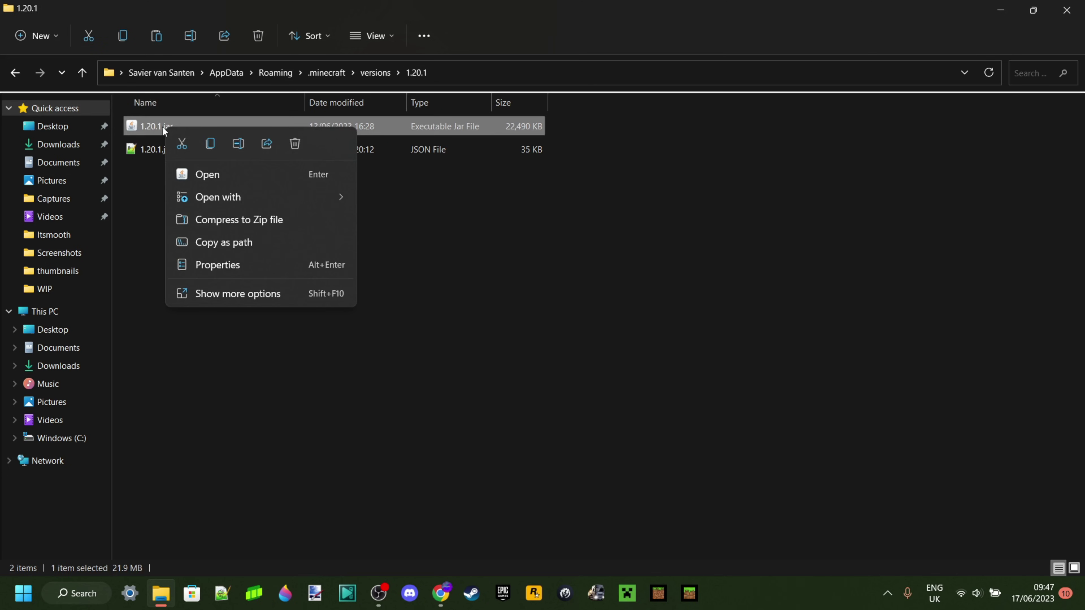
{"action": "left_click", "coordinate": [209, 144]}
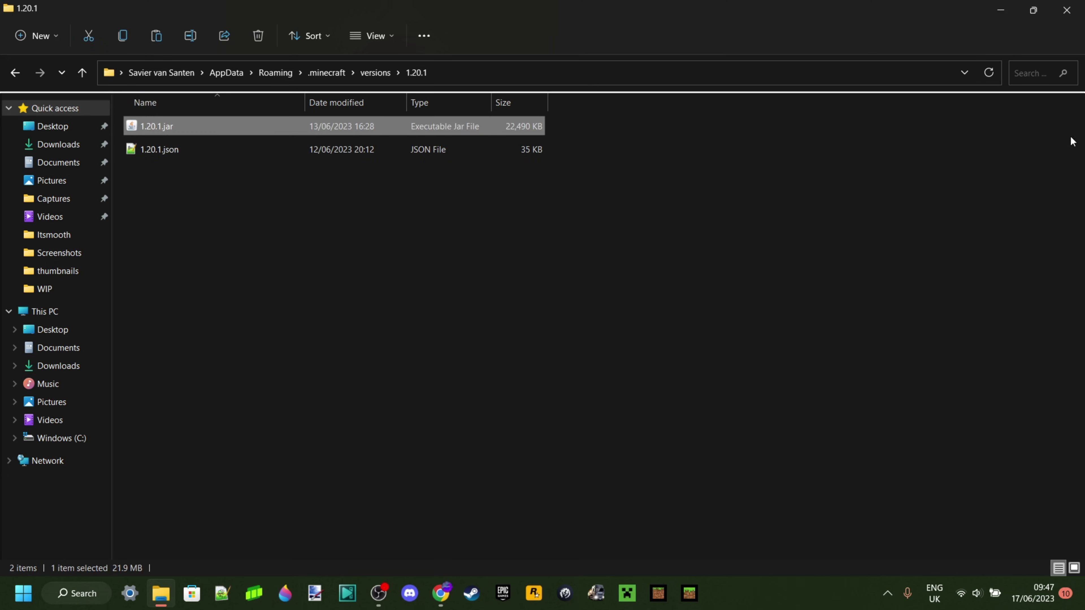
{"action": "left_click", "coordinate": [1067, 10]}
{"action": "right_click", "coordinate": [618, 359]}
{"action": "key", "text": "ctrl+v"}
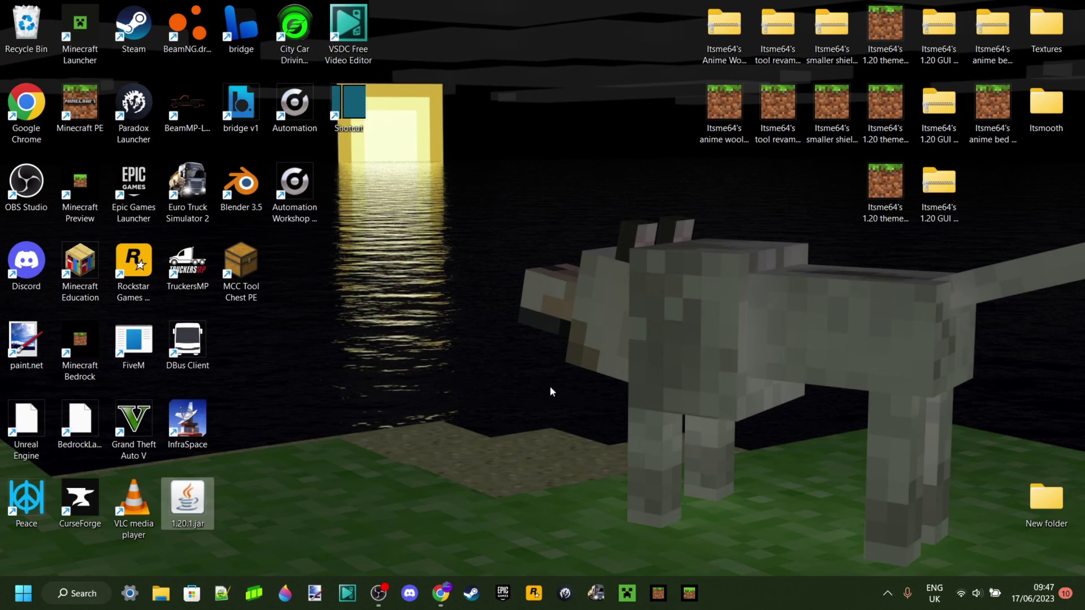
{"action": "left_click_drag", "start_coordinate": [213, 508], "coordinate": [598, 349]}
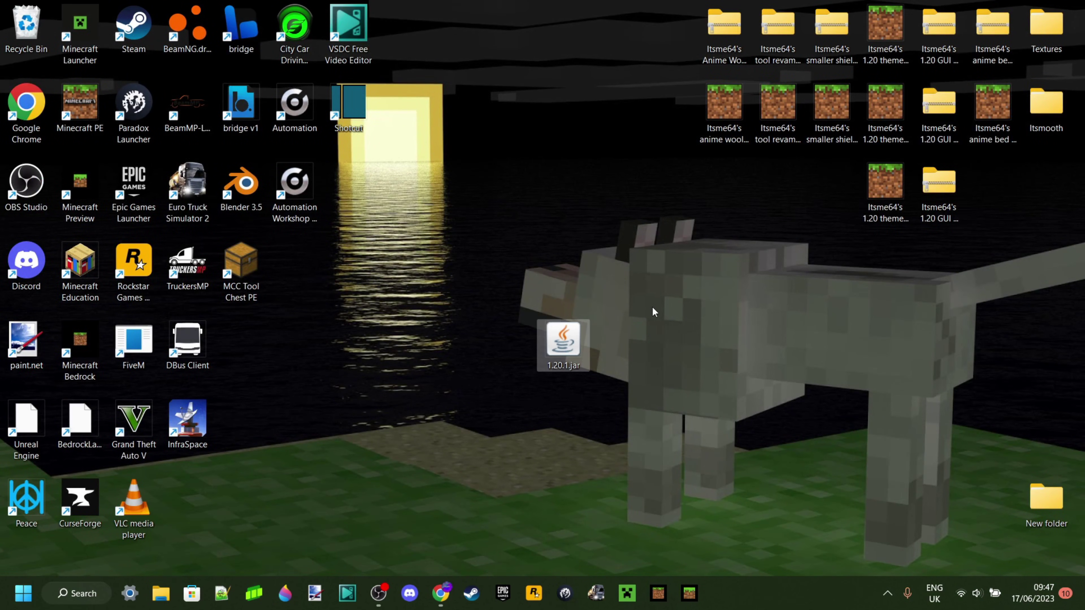
Step: Rename the desktop copy to 1.20.1.zip, accepting the extension-change warning
{"action": "right_click", "coordinate": [559, 341]}
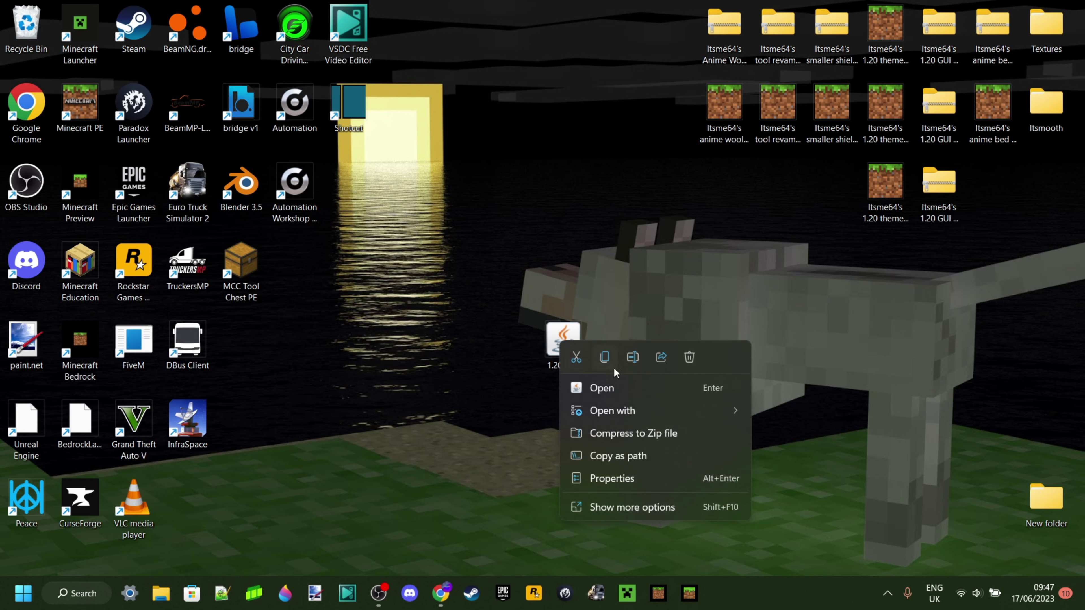
{"action": "left_click", "coordinate": [641, 357]}
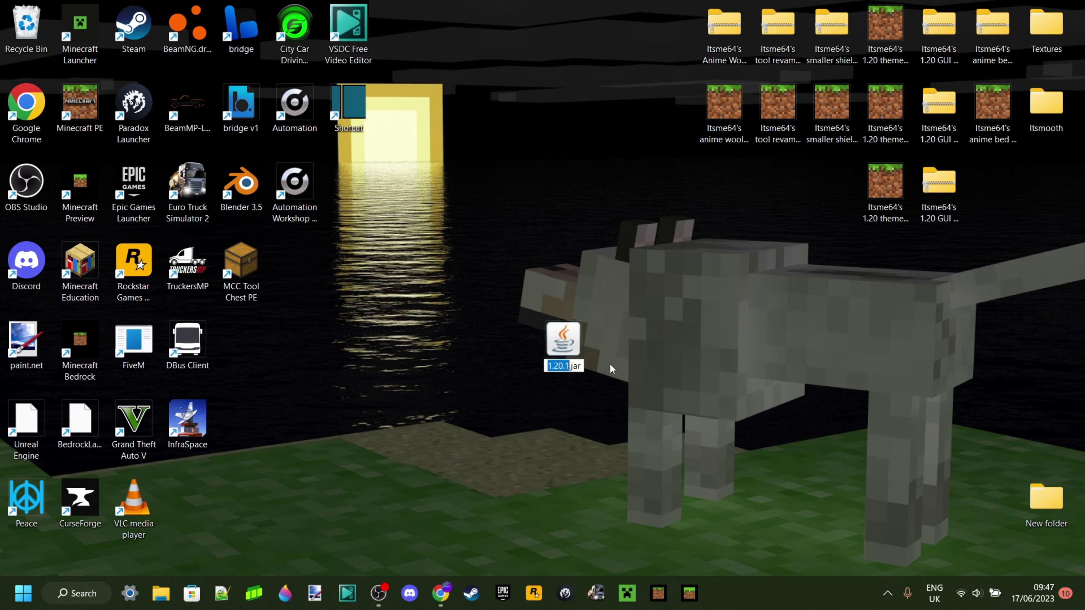
{"action": "left_click", "coordinate": [581, 366]}
{"action": "key", "text": "BackSpace"}
{"action": "key", "text": "BackSpace"}
{"action": "key", "text": "BackSpace"}
{"action": "type", "text": "zip"}
{"action": "key", "text": "Return"}
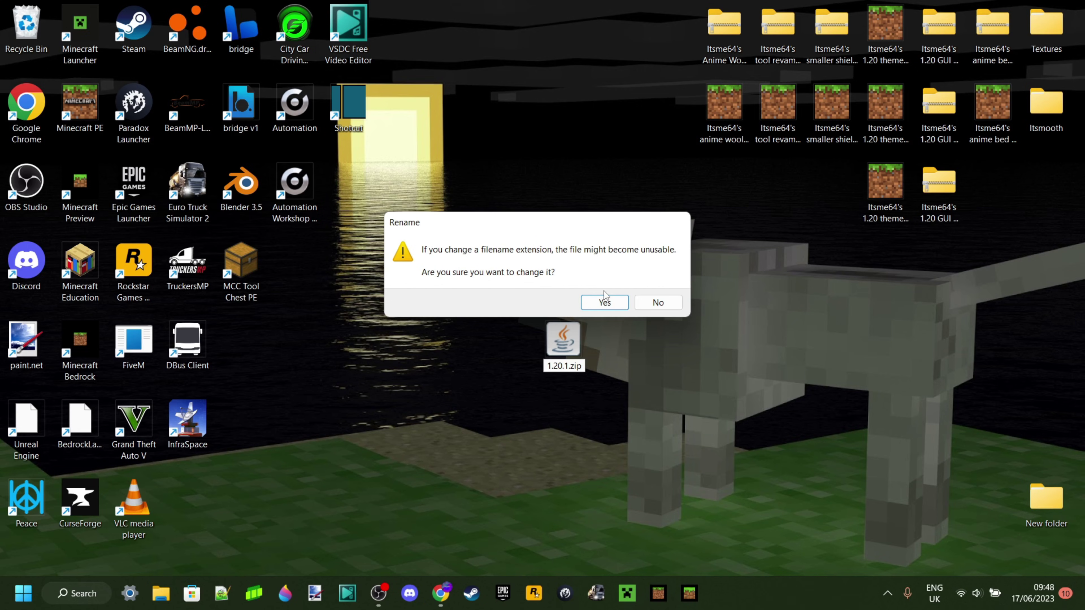
{"action": "left_click", "coordinate": [606, 302]}
{"action": "left_click_drag", "start_coordinate": [812, 371], "coordinate": [719, 334]}
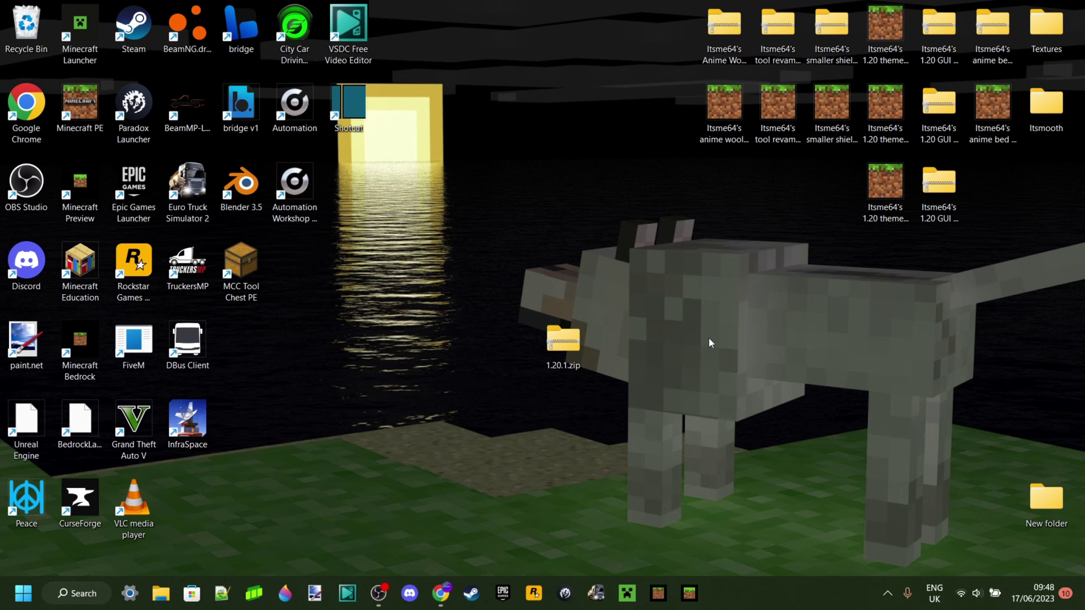
{"action": "double_click", "coordinate": [575, 342]}
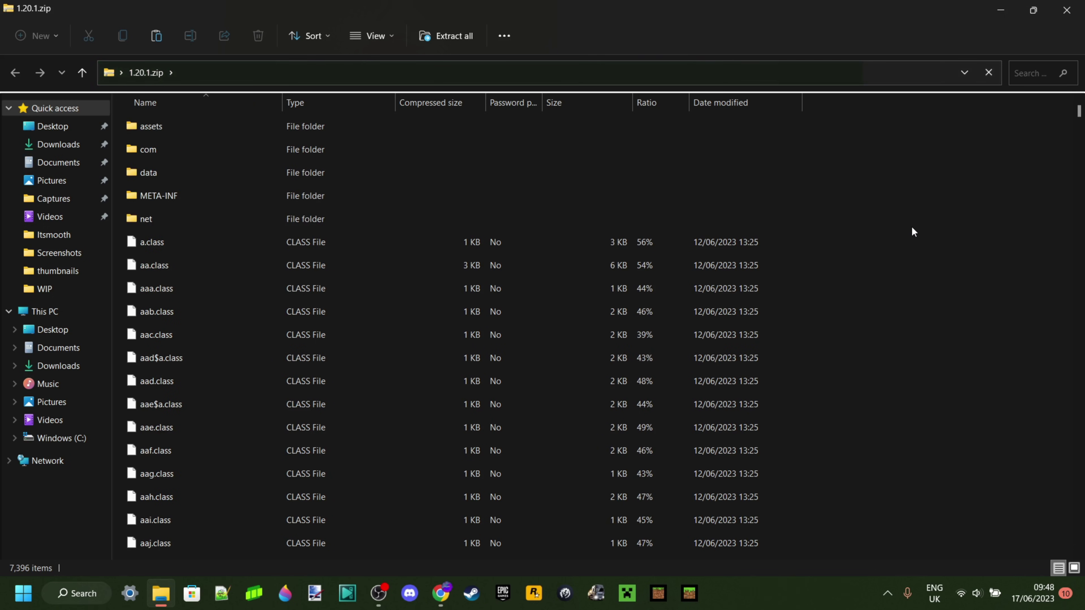
{"action": "left_click", "coordinate": [1067, 10]}
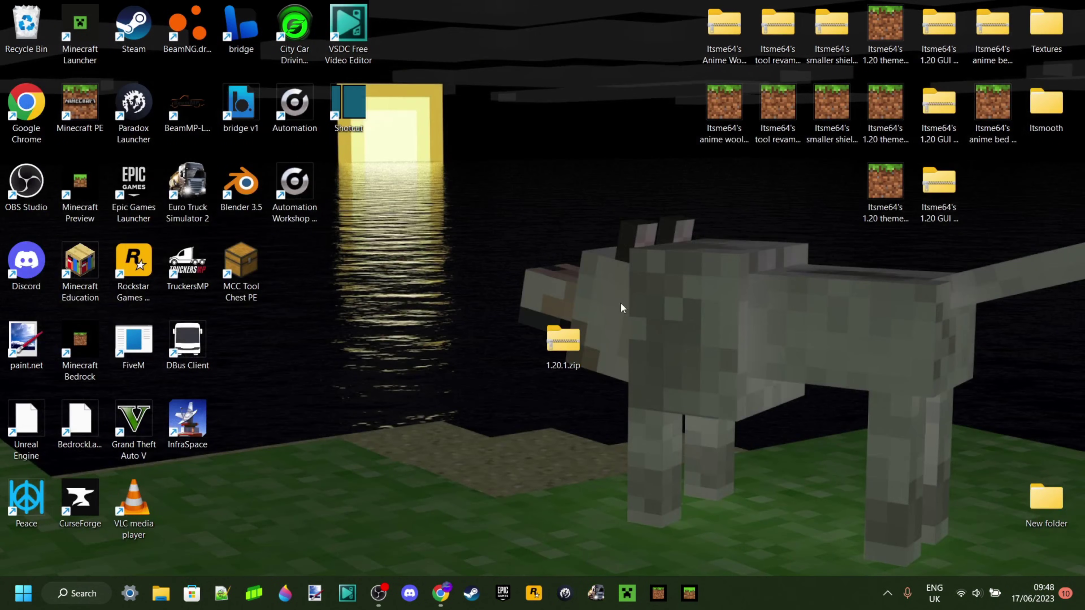
Step: Extract All from 1.20.1.zip into the Desktop\1.20.1 destination
{"action": "right_click", "coordinate": [565, 341]}
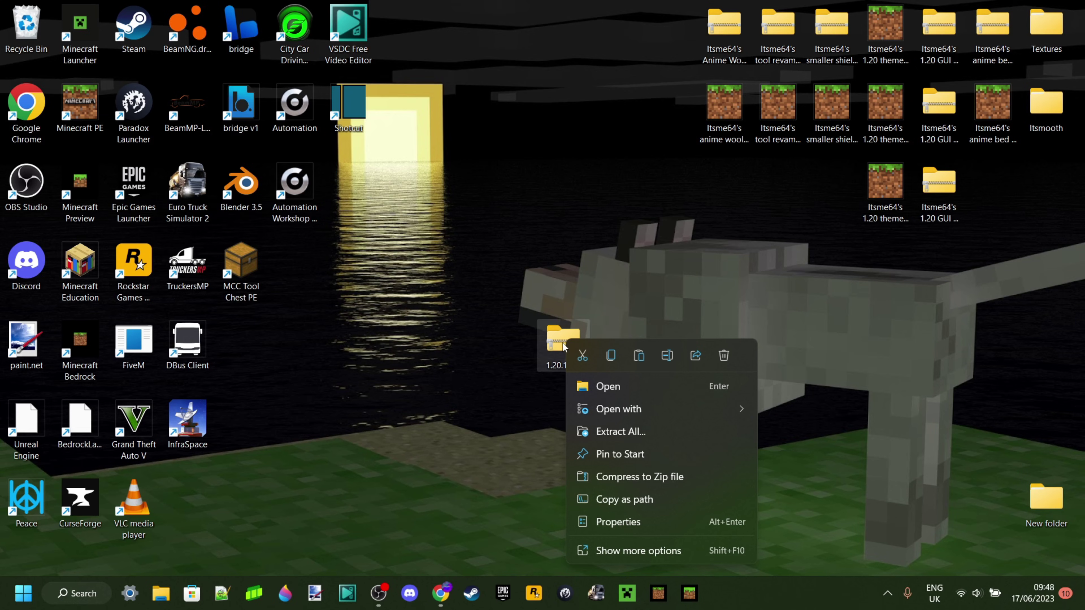
{"action": "left_click", "coordinate": [633, 431]}
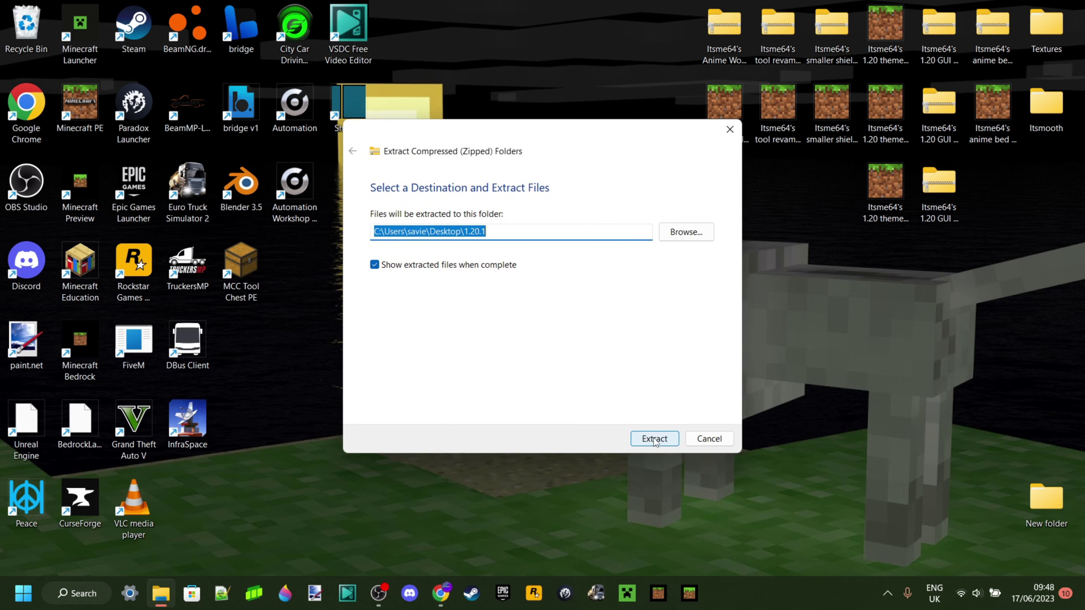
{"action": "left_click", "coordinate": [655, 440]}
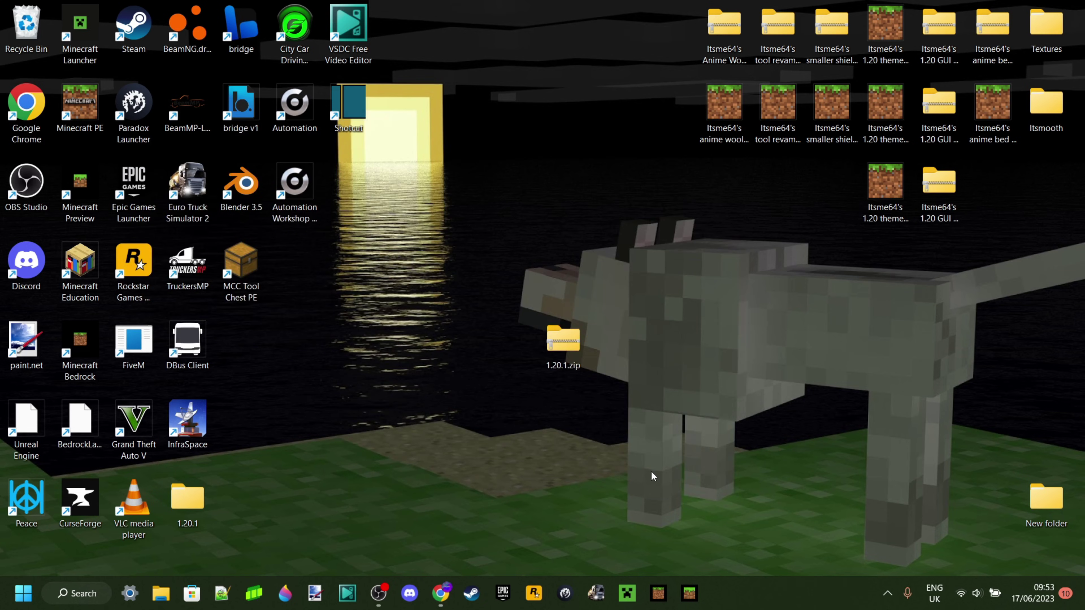
Step: Drag the extracted 1.20.1 folder next to 1.20.1.zip and deselect it
{"action": "left_click_drag", "start_coordinate": [193, 506], "coordinate": [456, 466]}
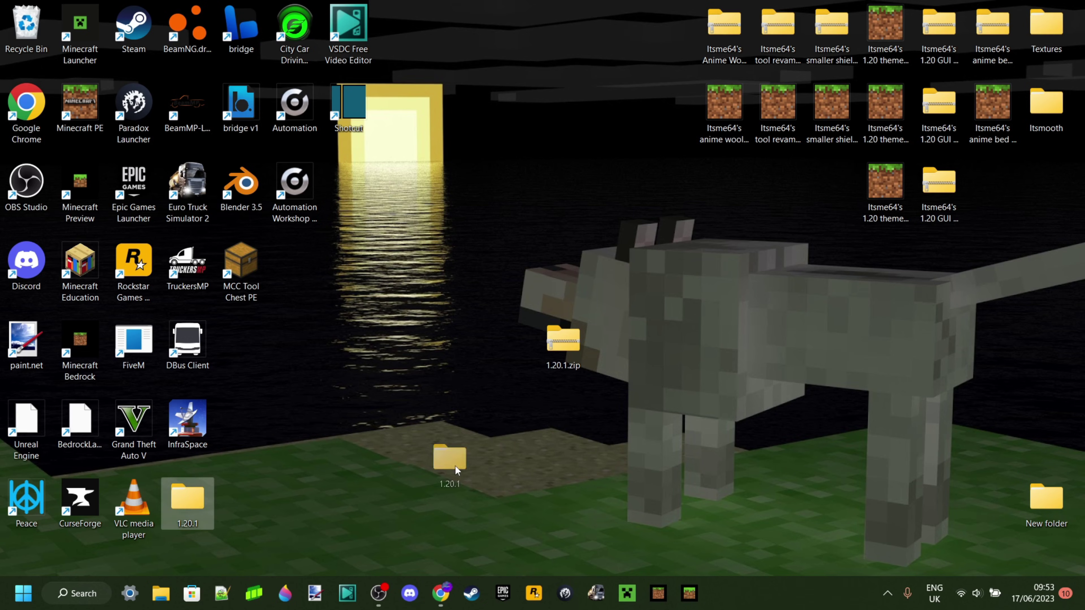
{"action": "left_click_drag", "start_coordinate": [523, 360], "coordinate": [522, 350]}
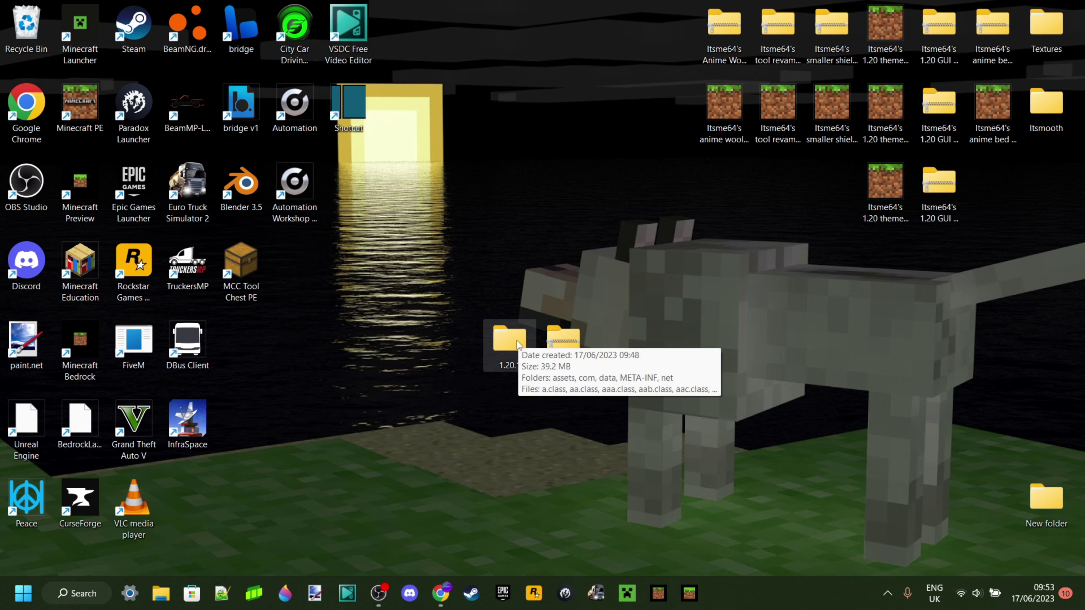
{"action": "left_click", "coordinate": [553, 389]}
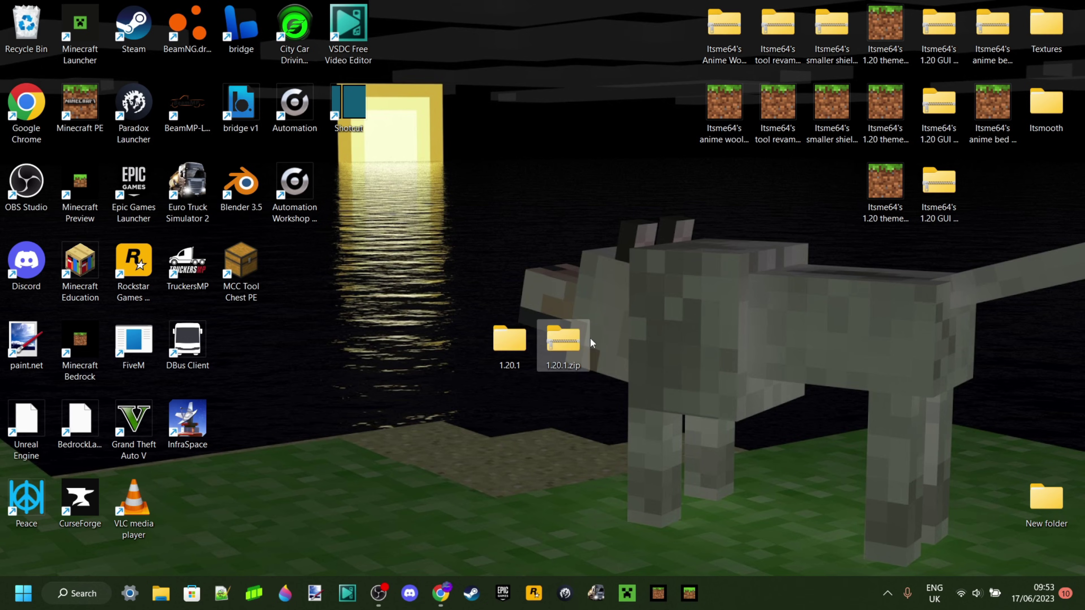